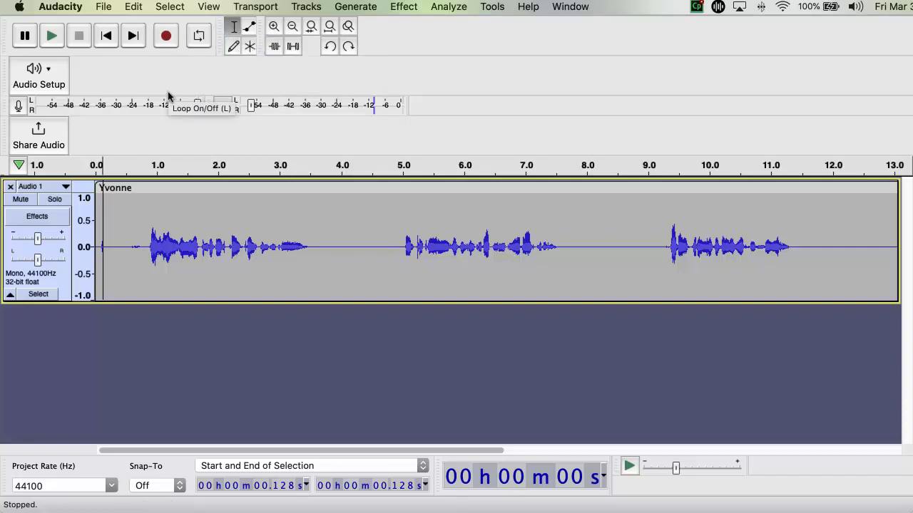
# Step: Select the second phrase from about 4.6 to 7.7 s, listen to it, and delete it from the track
pyautogui.moveTo(567, 240); pyautogui.dragTo(378, 243)
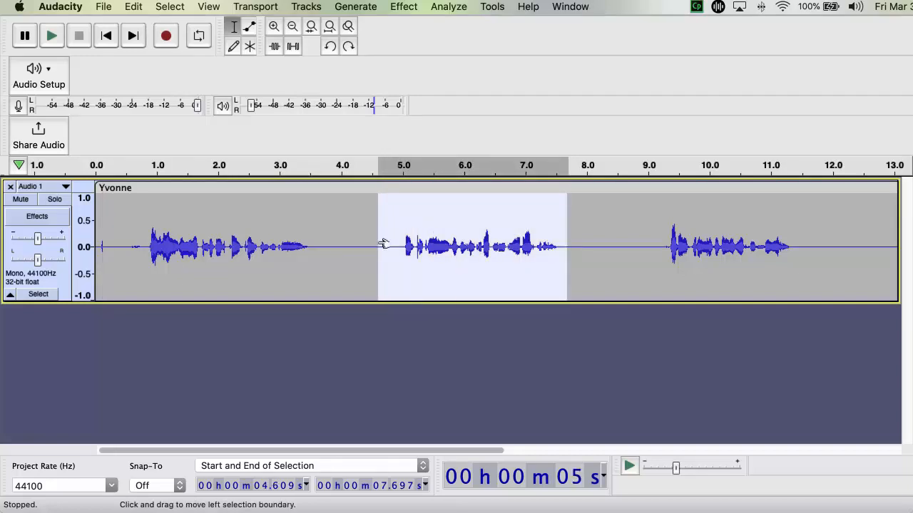
pyautogui.click(51, 38)
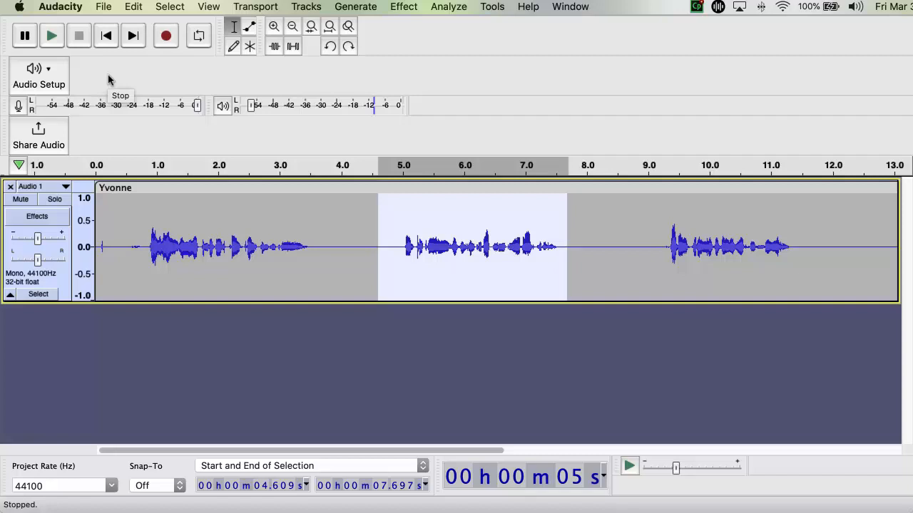
pyautogui.press('Delete')
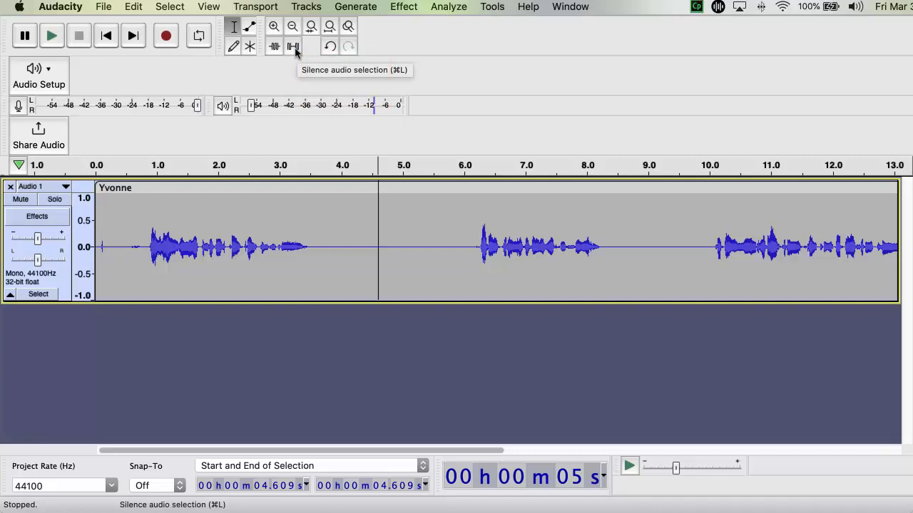
# Step: Silence the audio between about 2.7 and 3.0 s near the end of the first phrase
pyautogui.click(279, 249)
pyautogui.moveTo(273, 249); pyautogui.dragTo(261, 249)
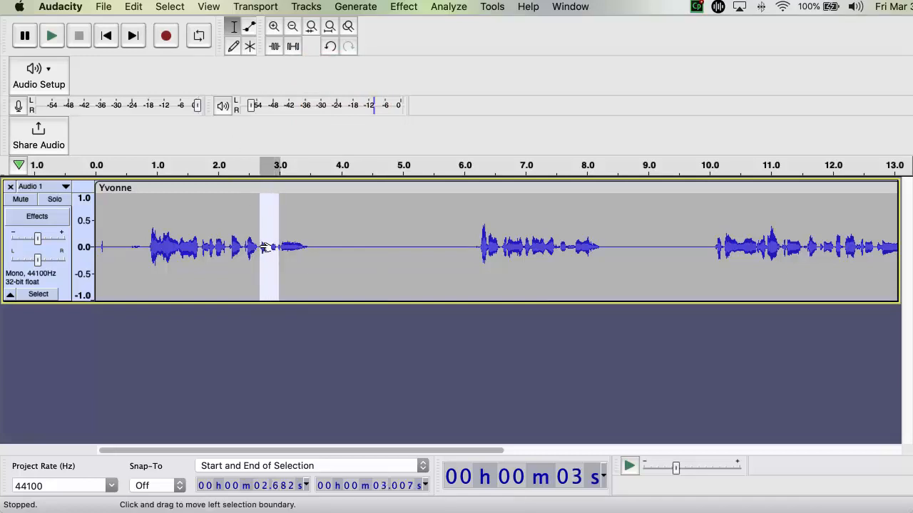
pyautogui.click(291, 49)
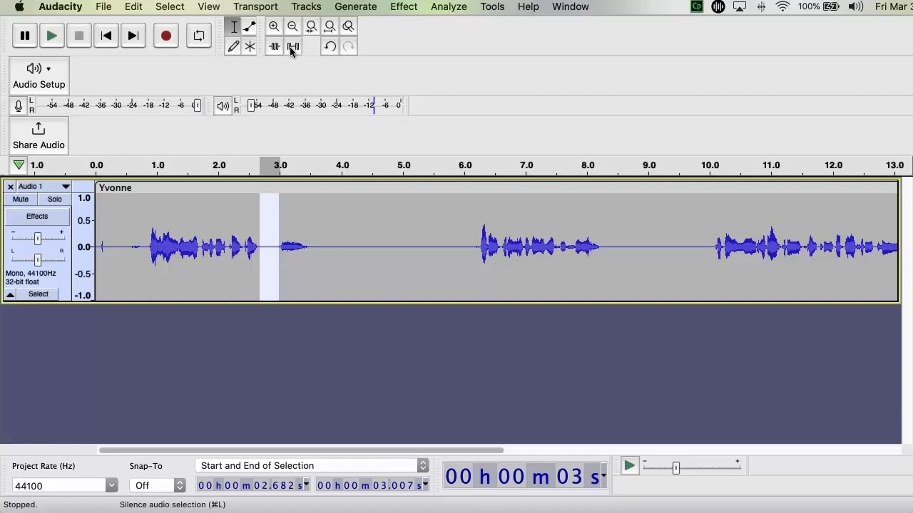
# Step: Start saving the edited audio as a project under a new name
pyautogui.click(132, 7)
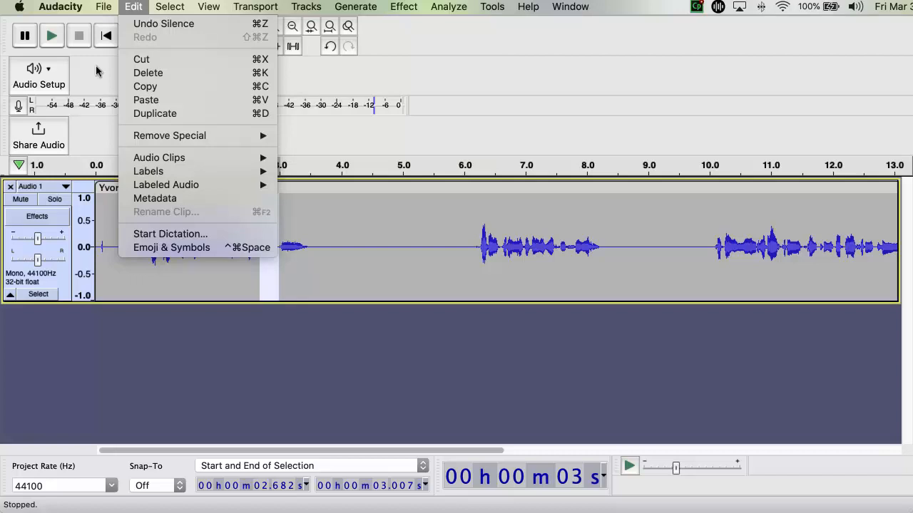
pyautogui.click(104, 7)
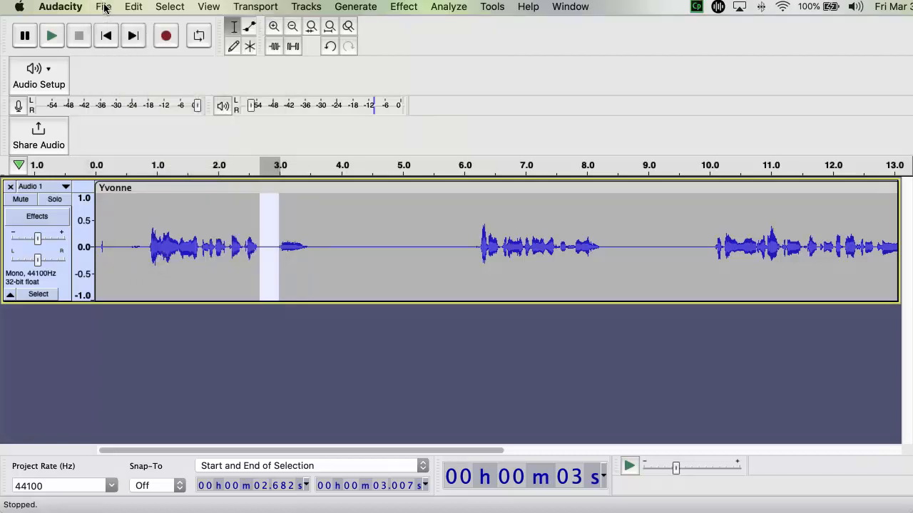
pyautogui.click(104, 8)
pyautogui.moveTo(137, 87)
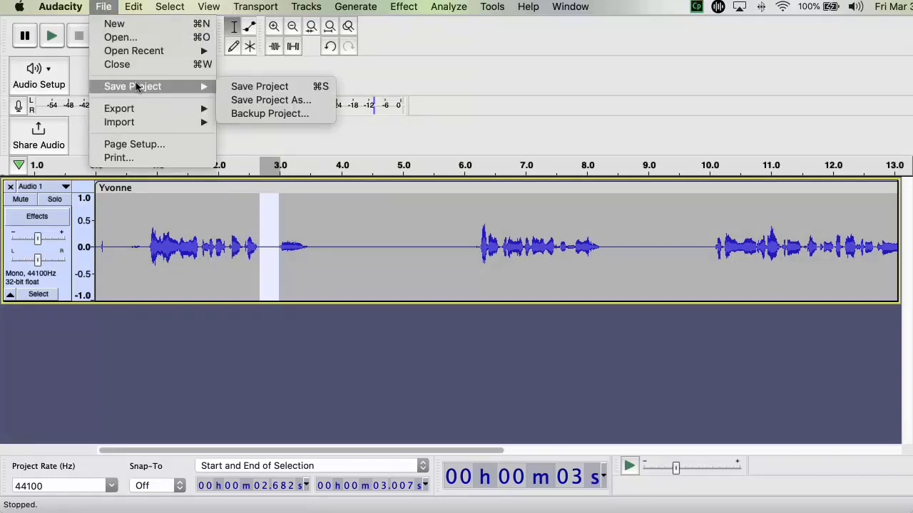
pyautogui.click(235, 100)
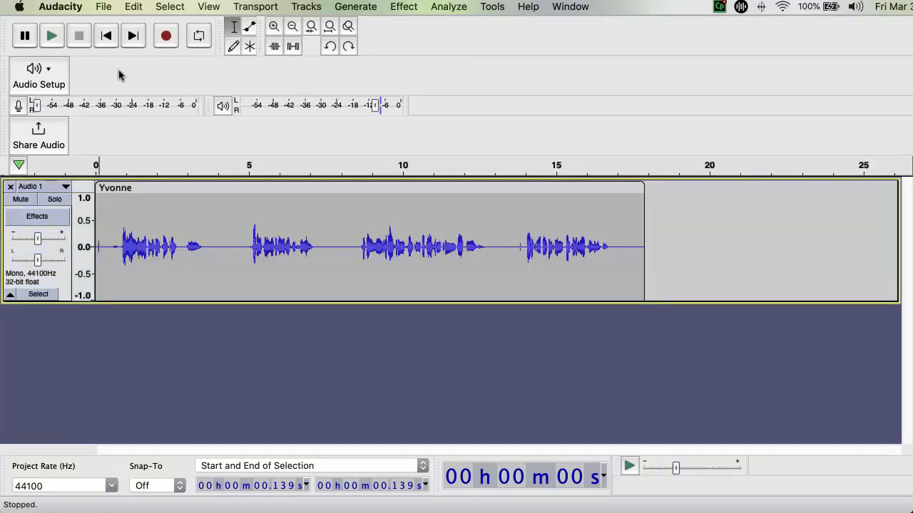
# Step: Split the second phrase, from about 4.8 to 7.2 s, into a separate clip on the same track
pyautogui.click(133, 7)
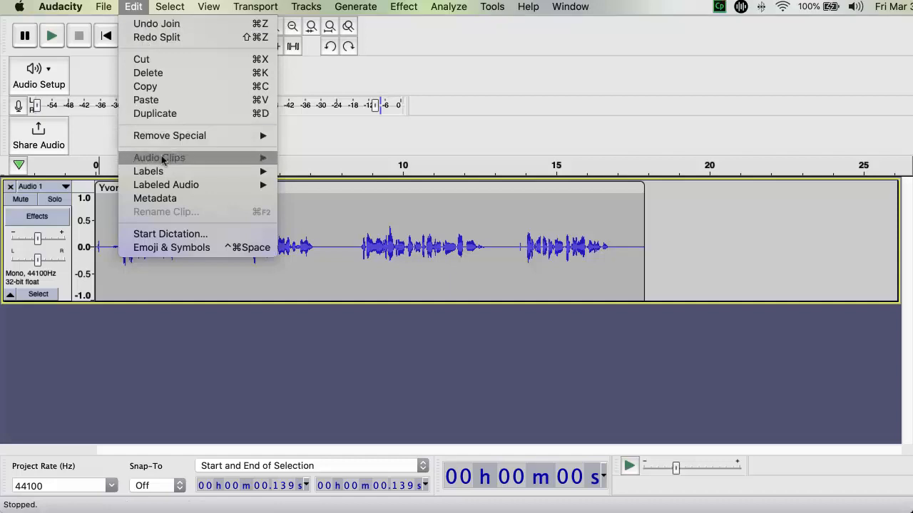
pyautogui.moveTo(162, 158)
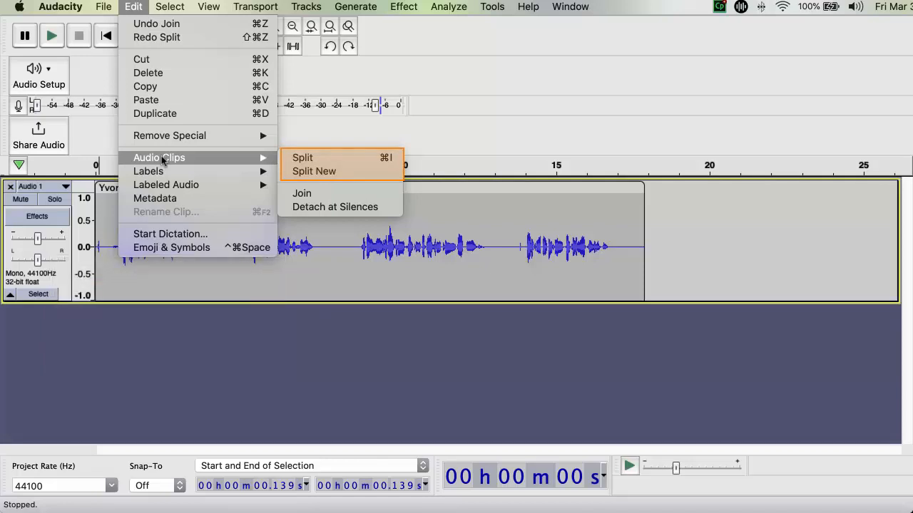
pyautogui.click(421, 139)
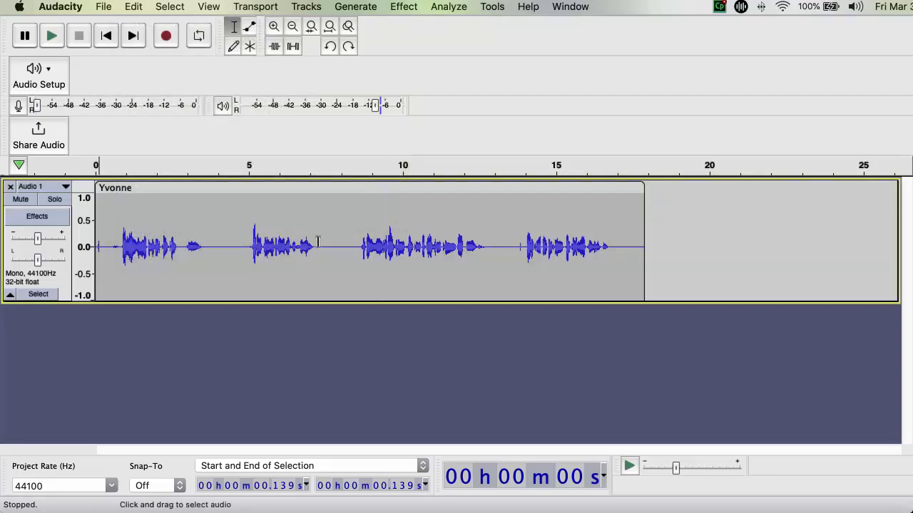
pyautogui.moveTo(316, 243); pyautogui.dragTo(242, 243)
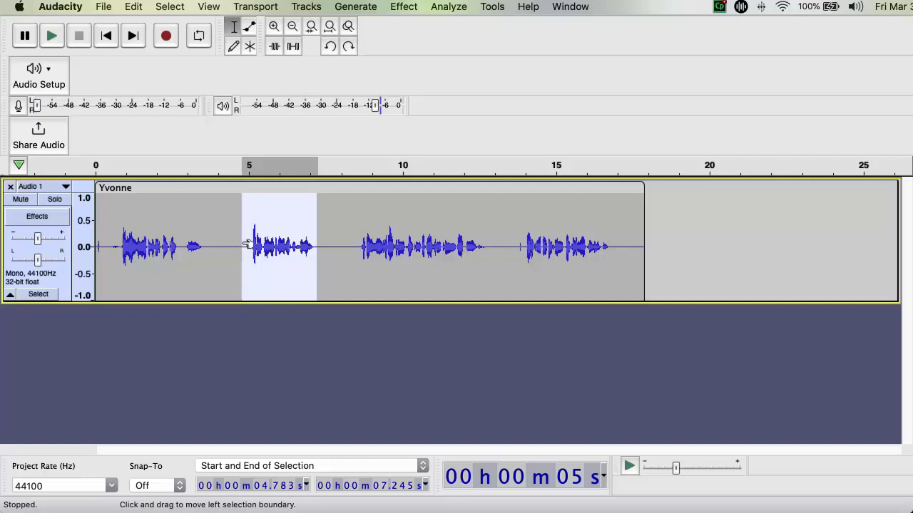
pyautogui.click(134, 7)
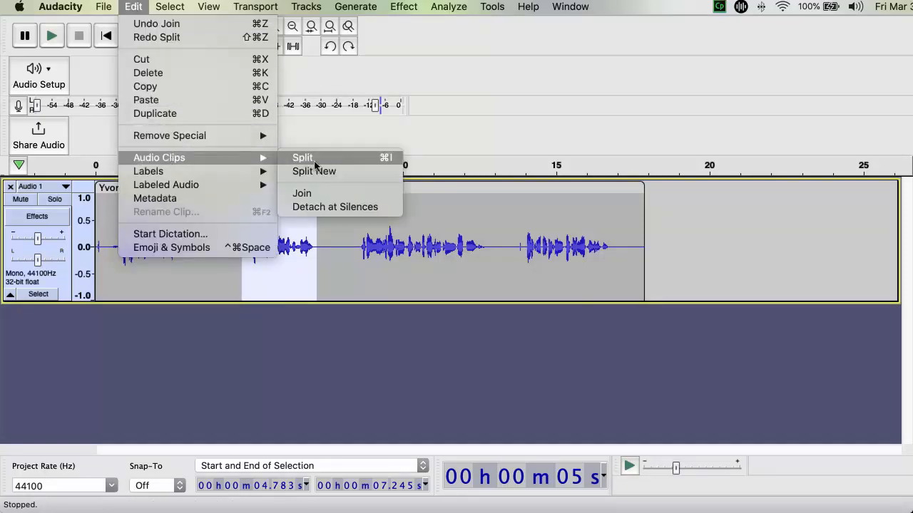
pyautogui.click(316, 158)
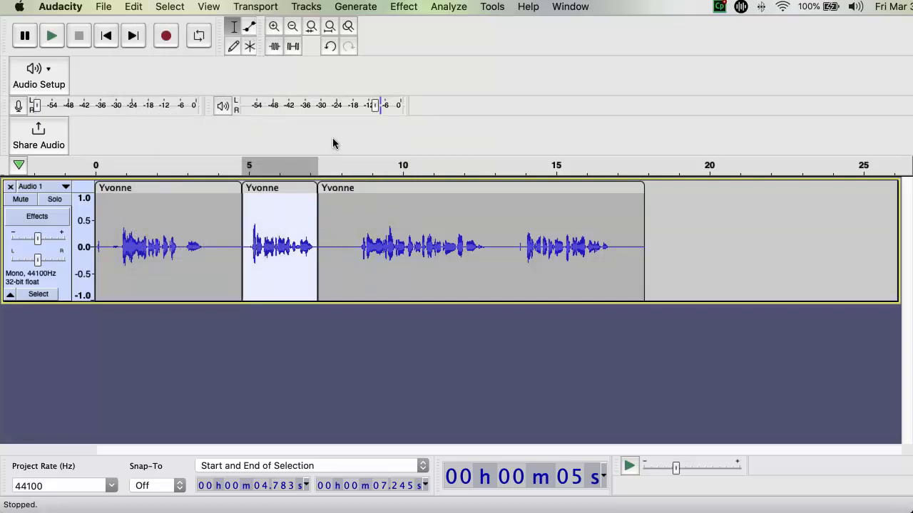
# Step: Split the third phrase, from about 7.2 to 13.1 s, onto a new track with Split New
pyautogui.moveTo(326, 187)
pyautogui.mouseDown()
pyautogui.moveTo(351, 187)
pyautogui.moveTo(323, 187)
pyautogui.mouseUp()
pyautogui.moveTo(496, 241); pyautogui.dragTo(318, 245)
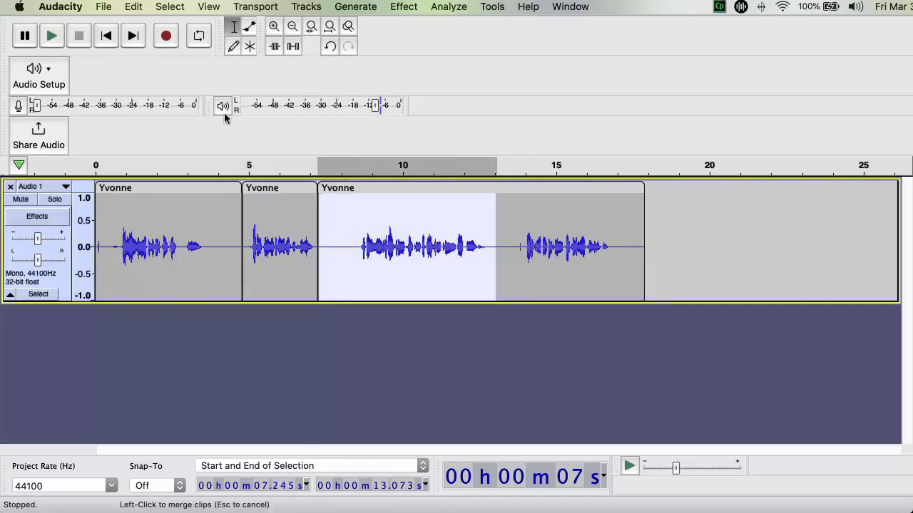
pyautogui.click(133, 8)
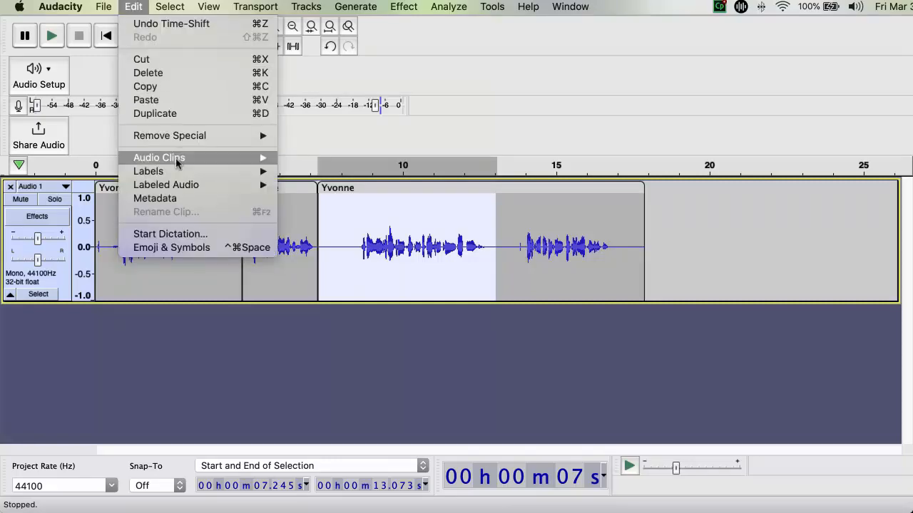
pyautogui.moveTo(253, 157)
pyautogui.click(314, 171)
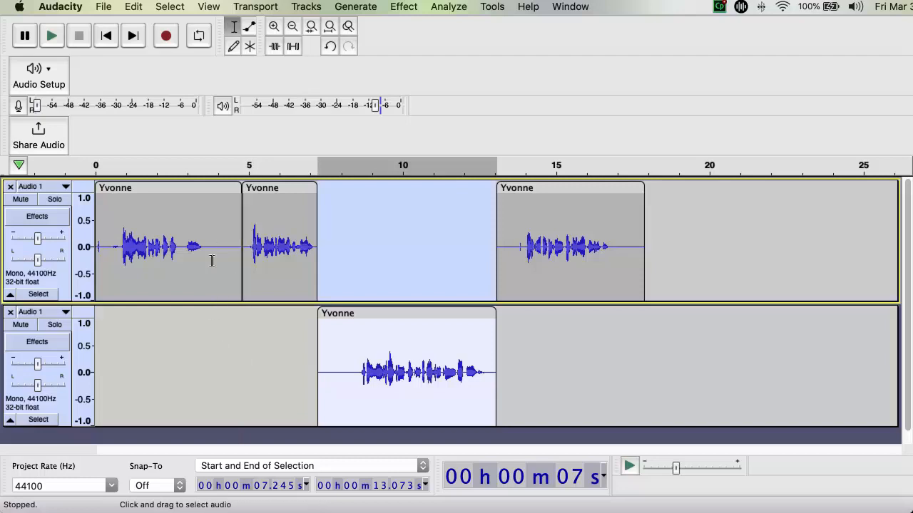
# Step: Shift the lower track's clip to start at about 12 s and move the upper track's last clip against the second clip
pyautogui.click(572, 338)
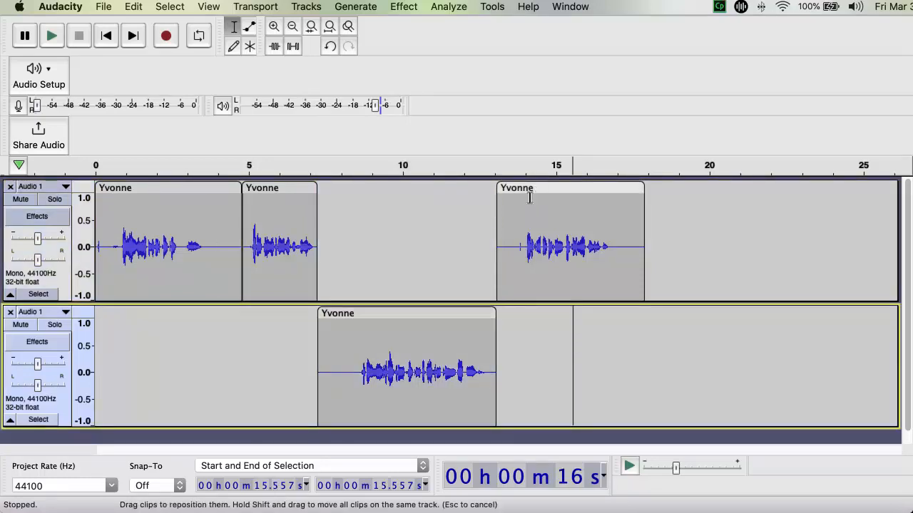
pyautogui.moveTo(430, 311); pyautogui.dragTo(574, 311)
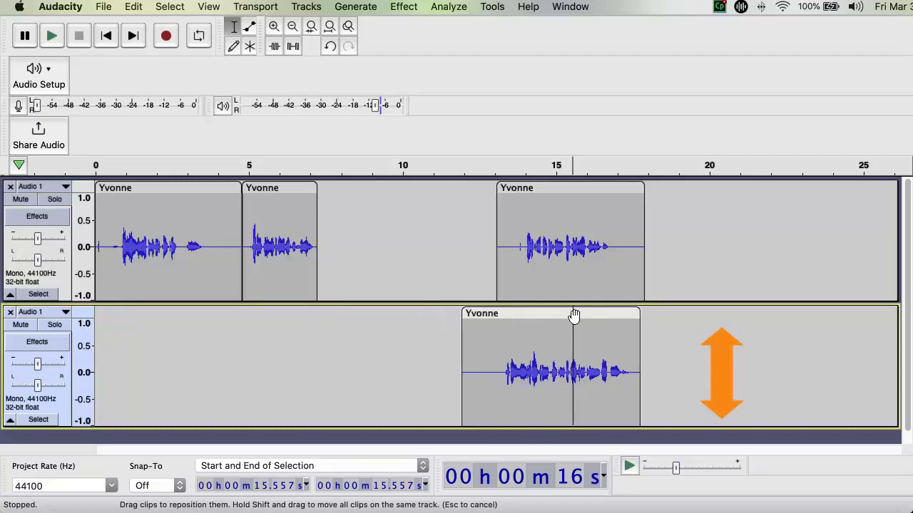
pyautogui.moveTo(543, 187); pyautogui.dragTo(364, 189)
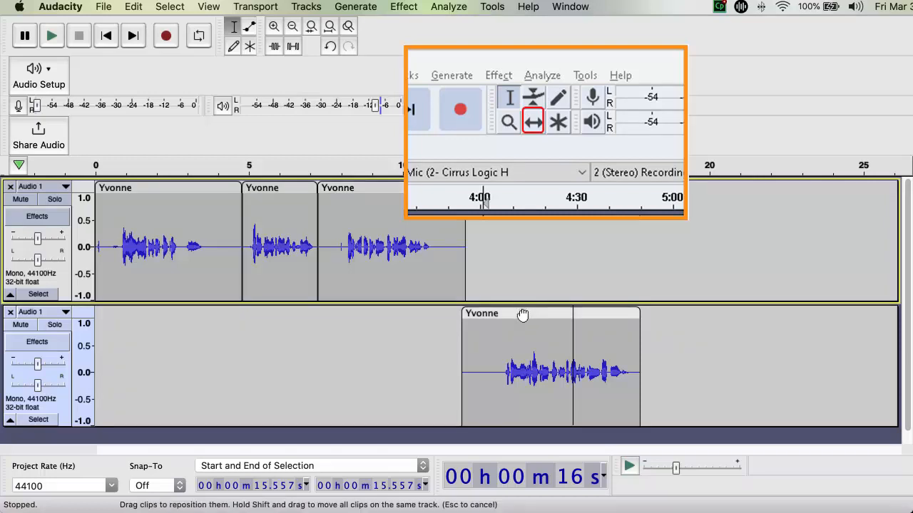
# Step: Overlap the lower clip with the upper audio, play the overlap, and reposition the lower clip to start at about 11 s
pyautogui.moveTo(522, 313); pyautogui.dragTo(429, 314)
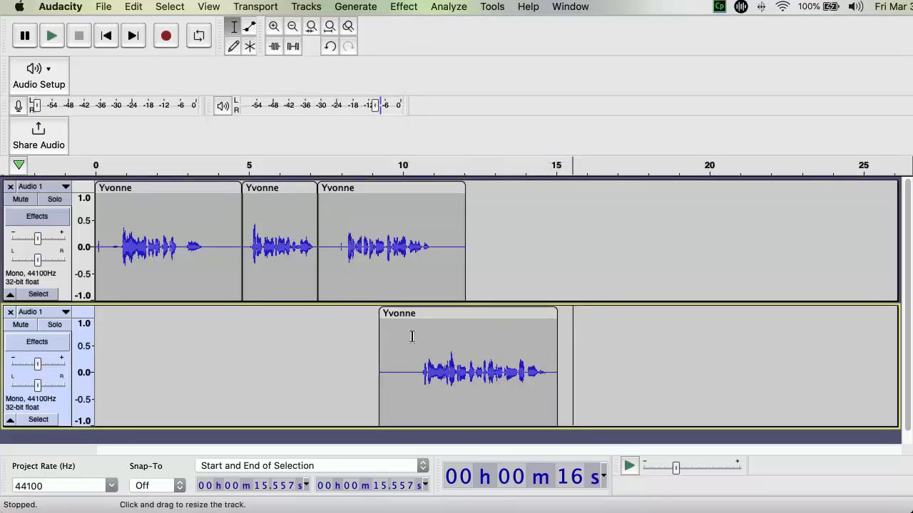
pyautogui.click(364, 165)
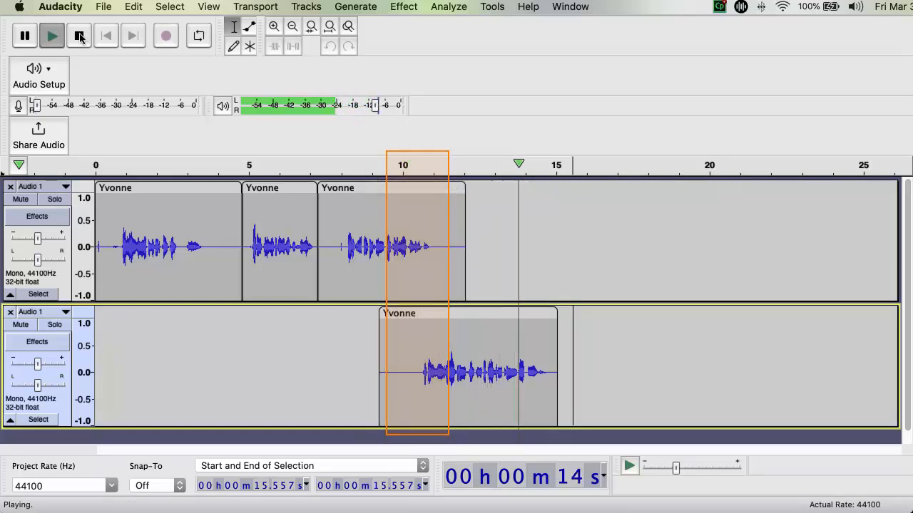
pyautogui.moveTo(421, 315); pyautogui.dragTo(472, 321)
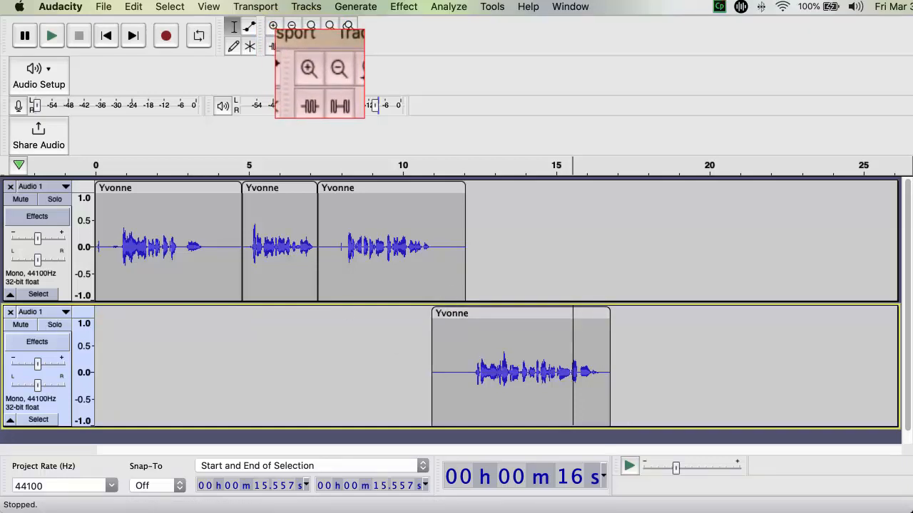
# Step: Rename the first clip on the upper track as "introduction"
pyautogui.click(291, 27)
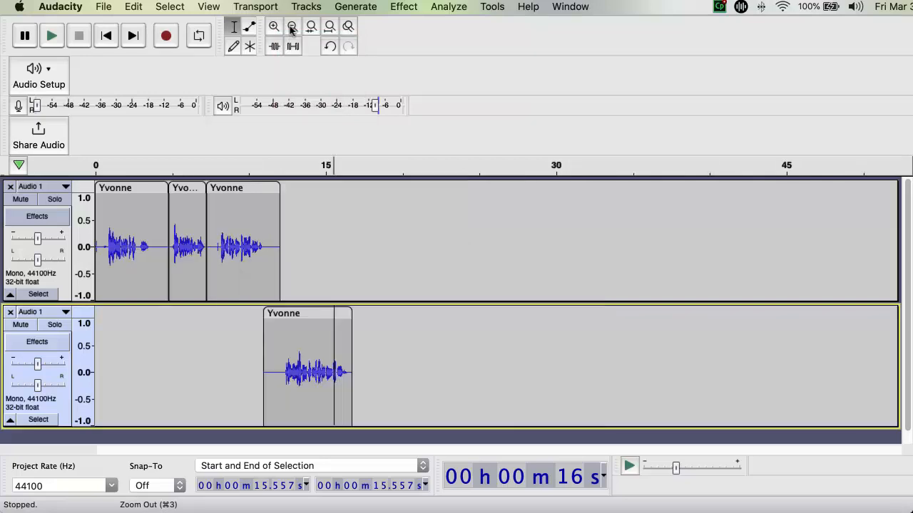
pyautogui.click(290, 27)
pyautogui.click(275, 27)
pyautogui.click(275, 27)
pyautogui.click(275, 27)
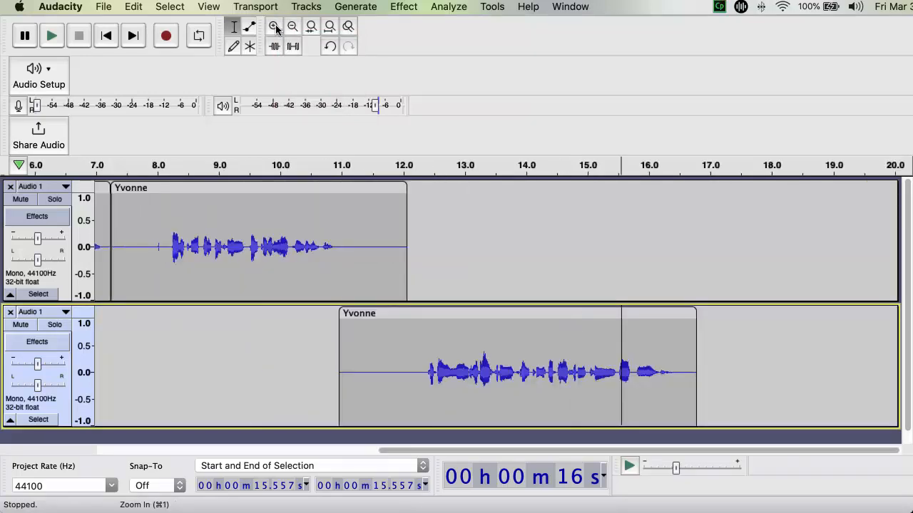
pyautogui.hscroll(-10, 248, 380)
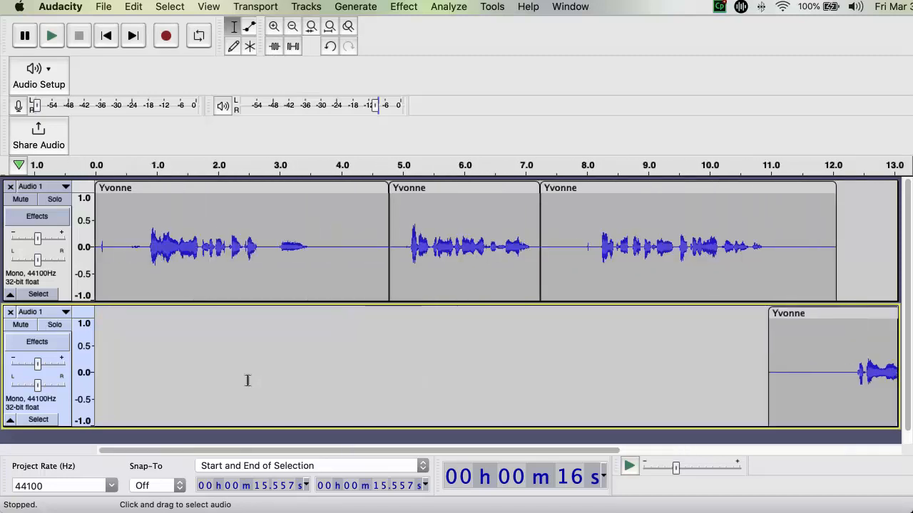
pyautogui.click(117, 188)
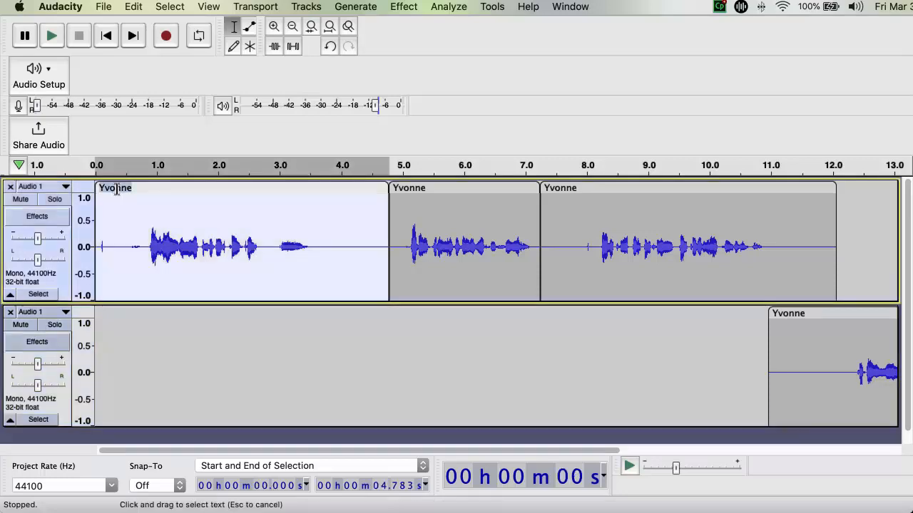
pyautogui.press('BackSpace')
pyautogui.write('introduction')
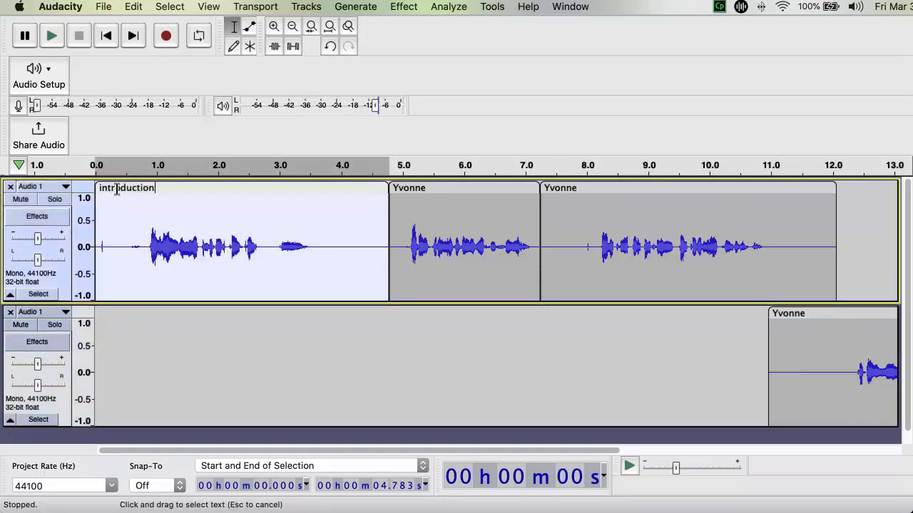
# Step: Rename the second clip on the upper track as "Split"
pyautogui.click(405, 188)
pyautogui.write('Sp')
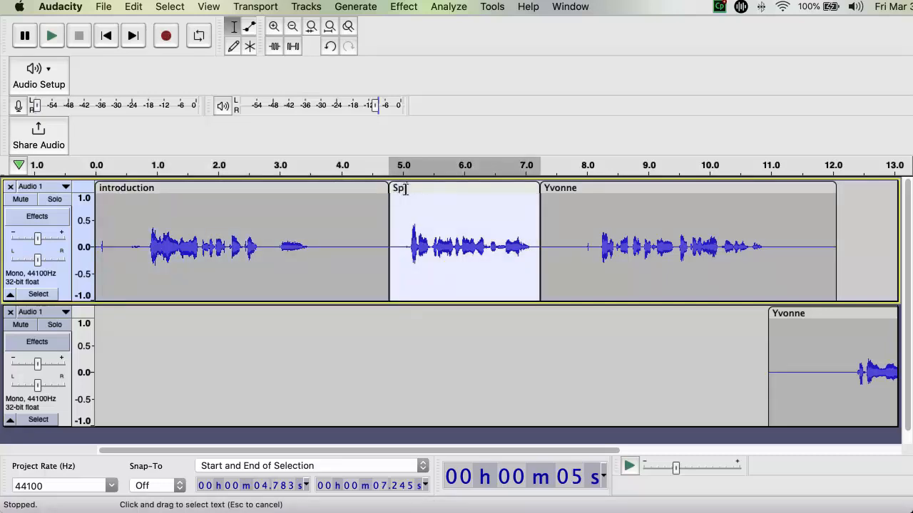
pyautogui.write('lit')
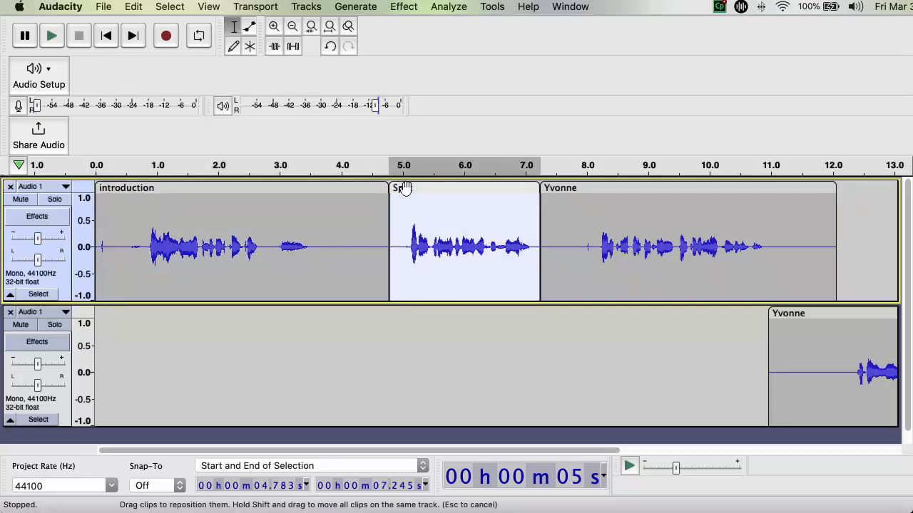
pyautogui.press('Return')
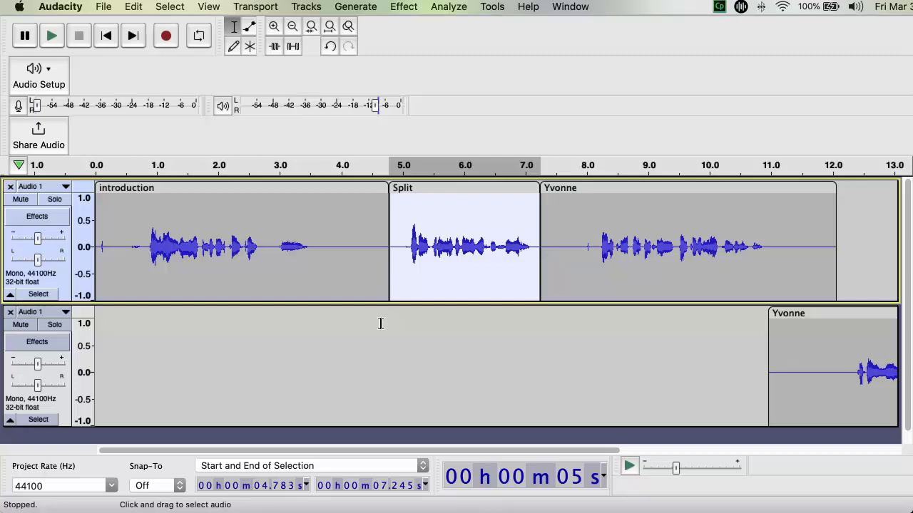